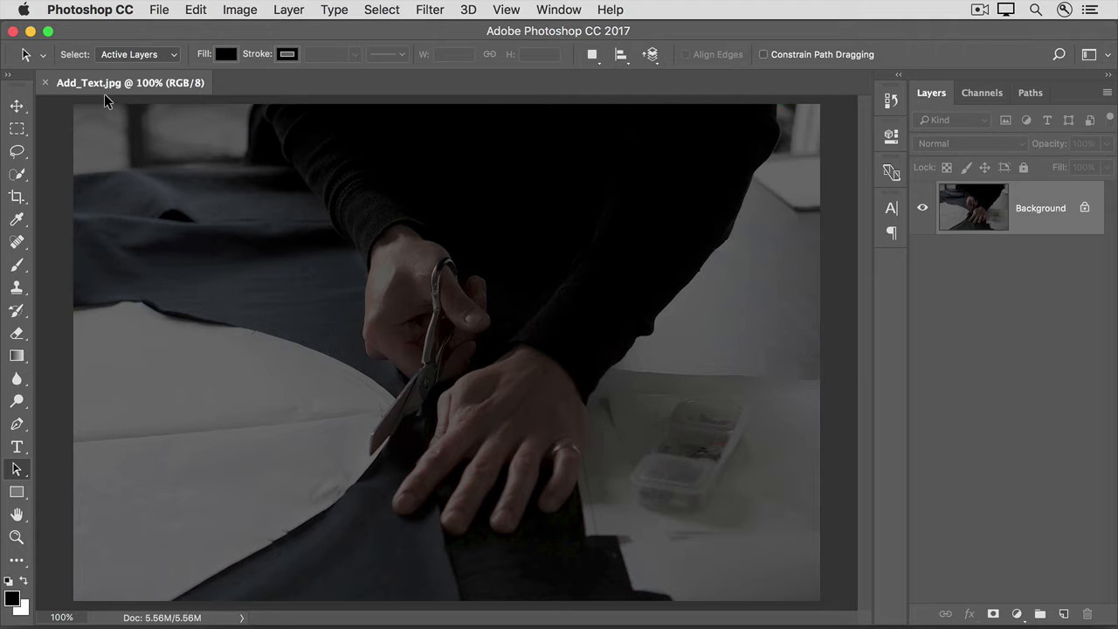
Set the Horizontal Type tool's font to Georgia Bold at a size of 72 pt.
click(19, 449)
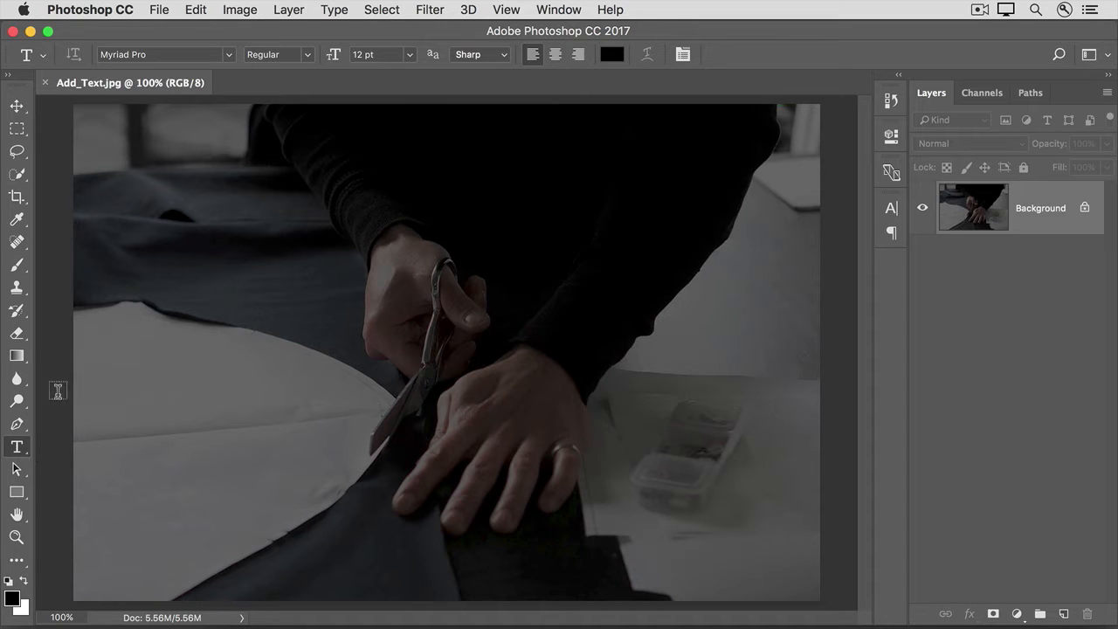
click(232, 55)
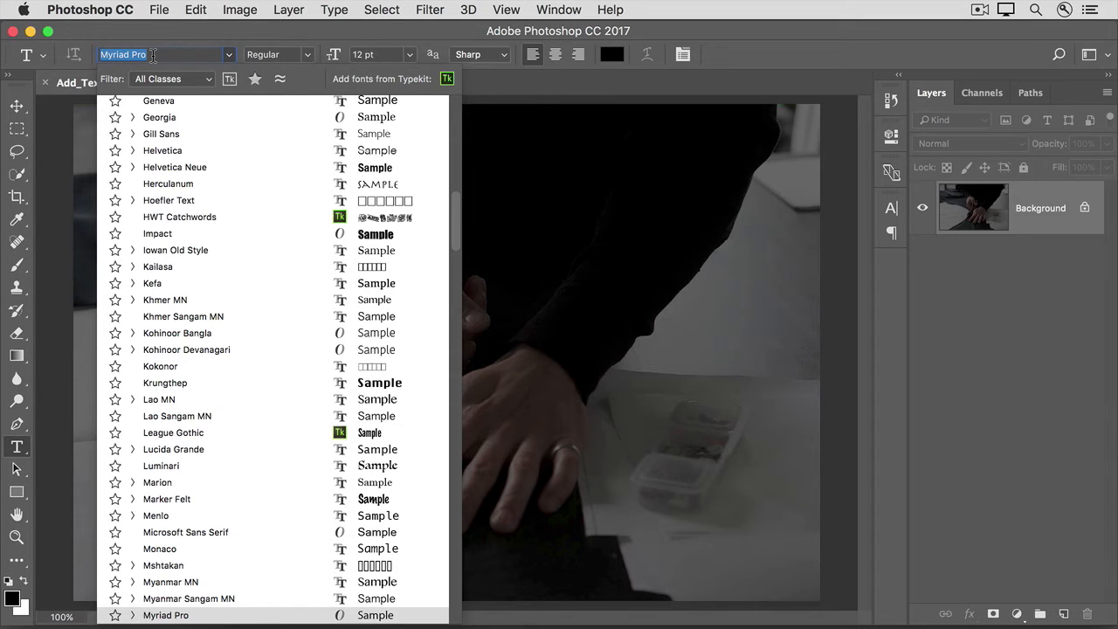
text(Georgia)
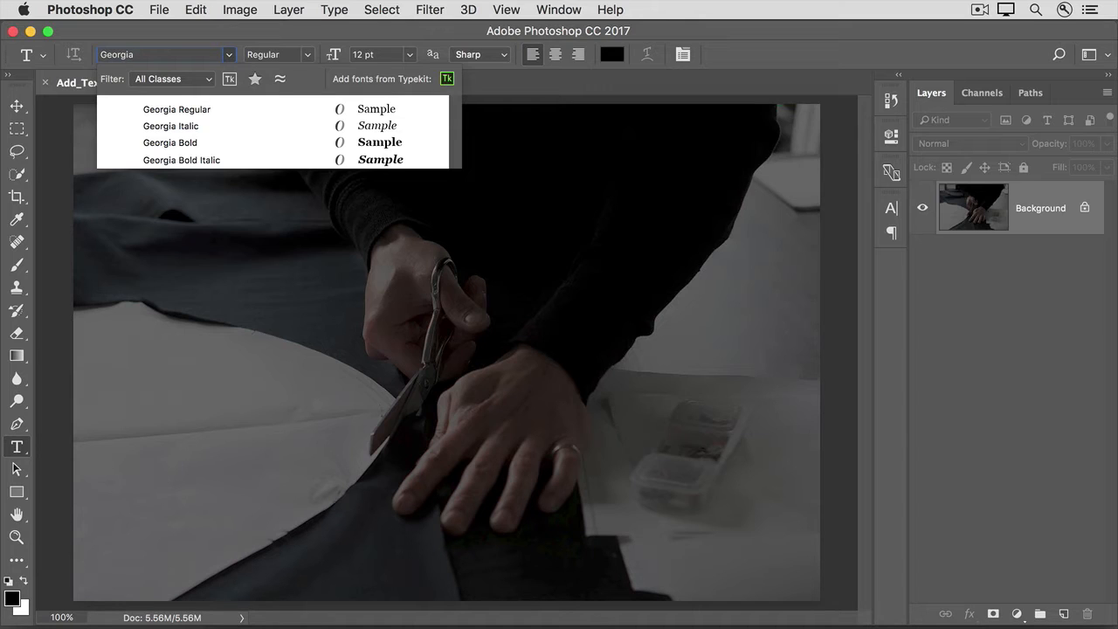
click(213, 143)
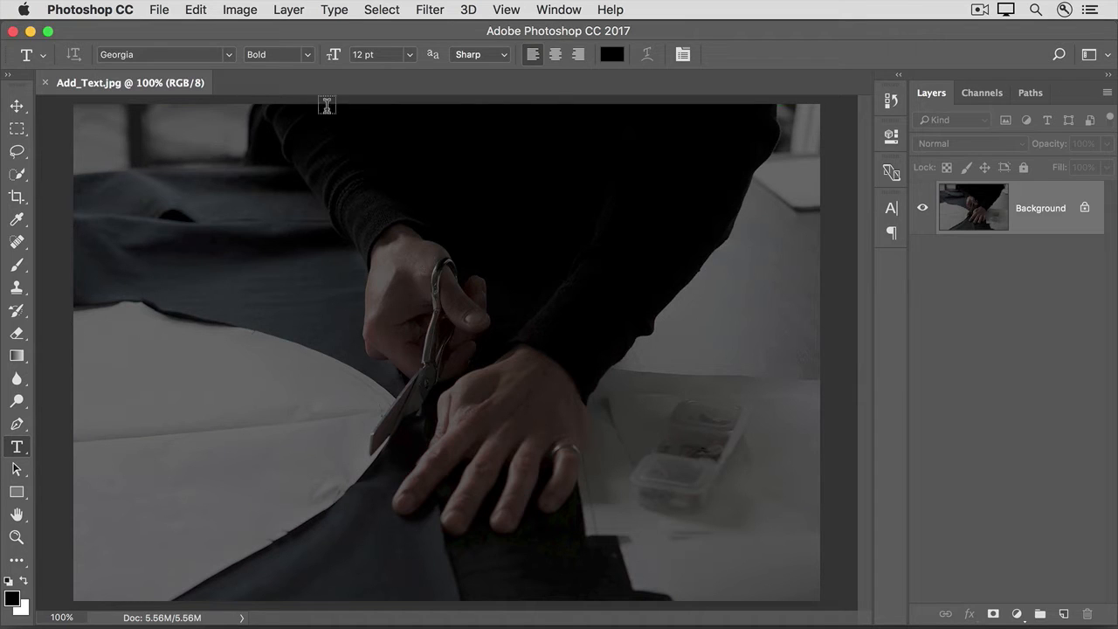
click(409, 58)
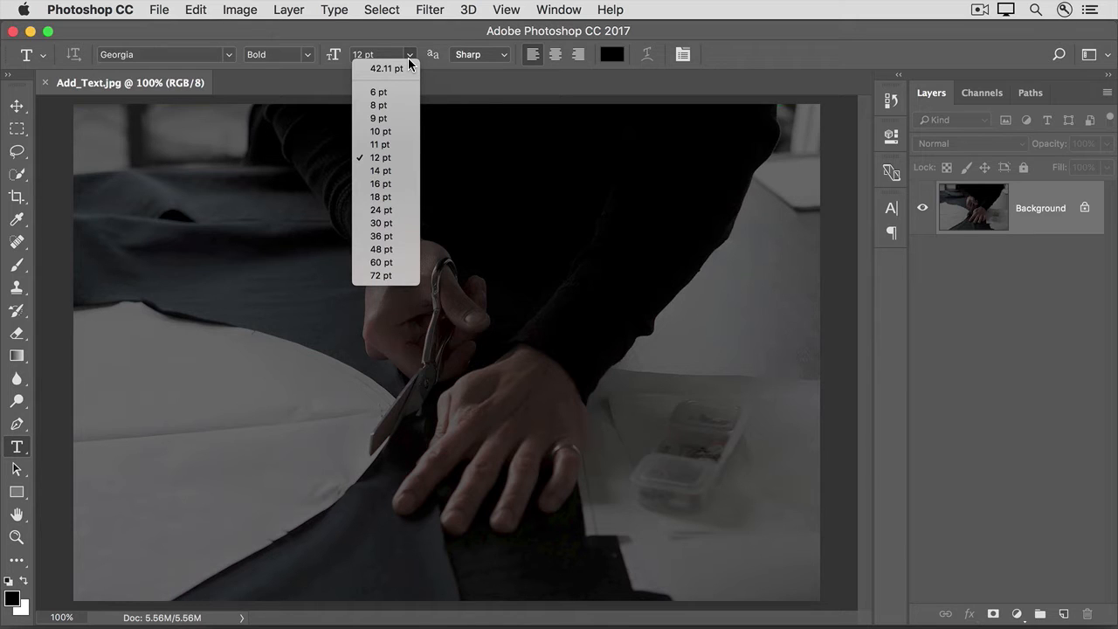
click(408, 275)
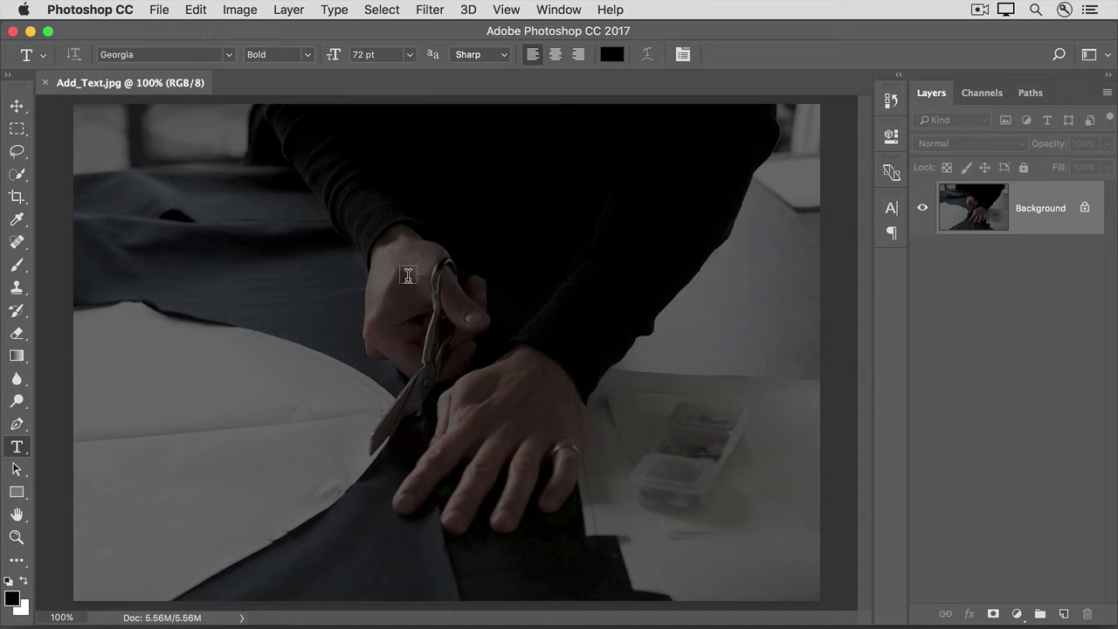
Set the text color to the near-white #faf7f7.
click(609, 60)
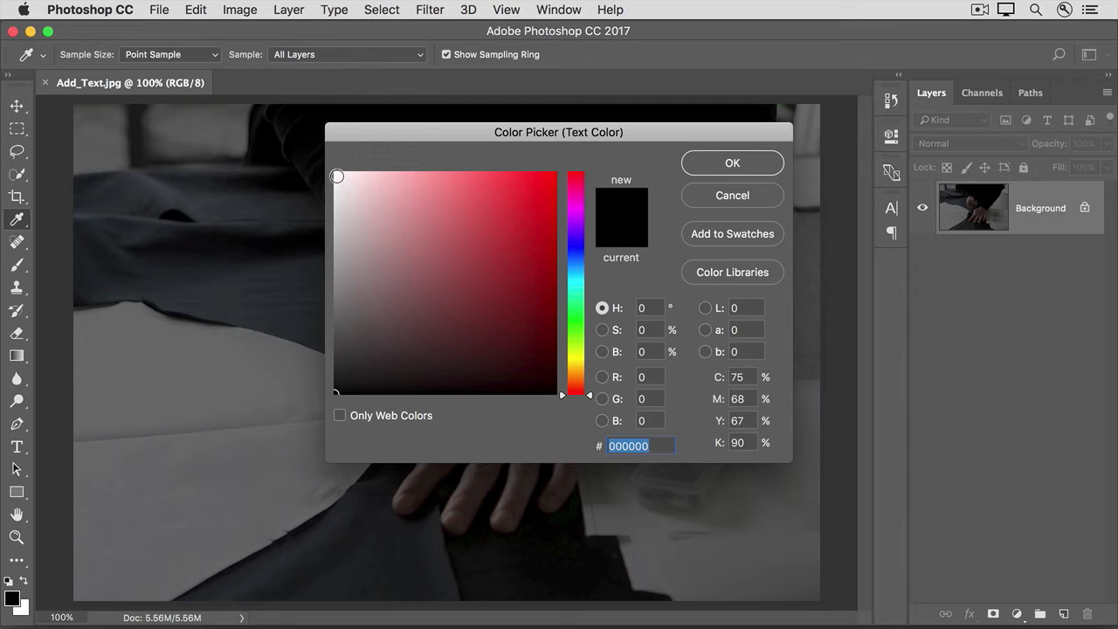
click(338, 176)
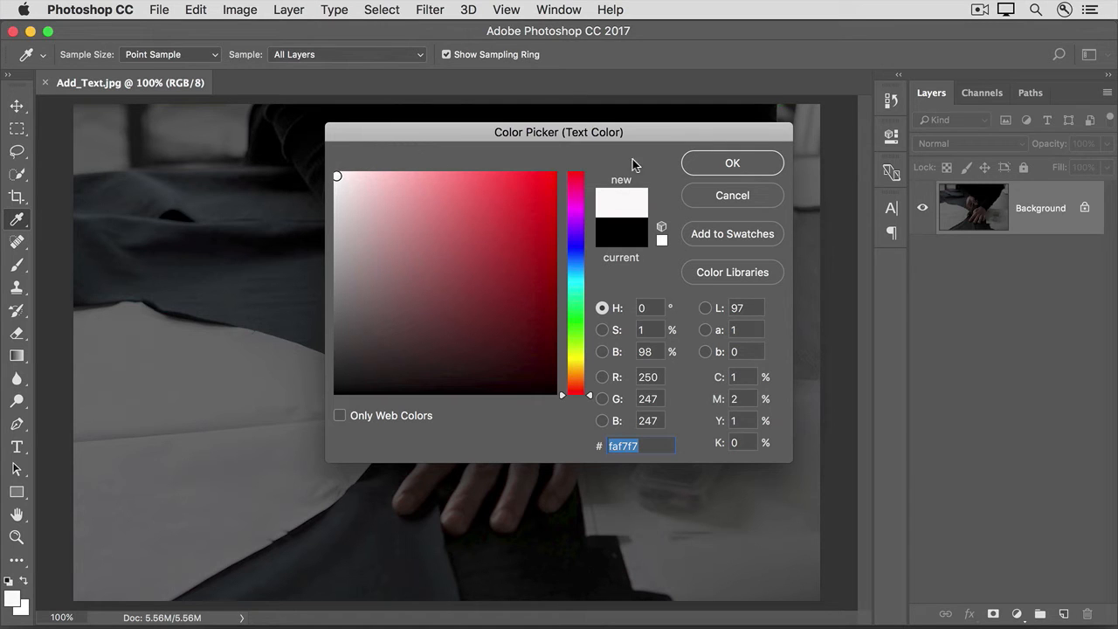
click(707, 164)
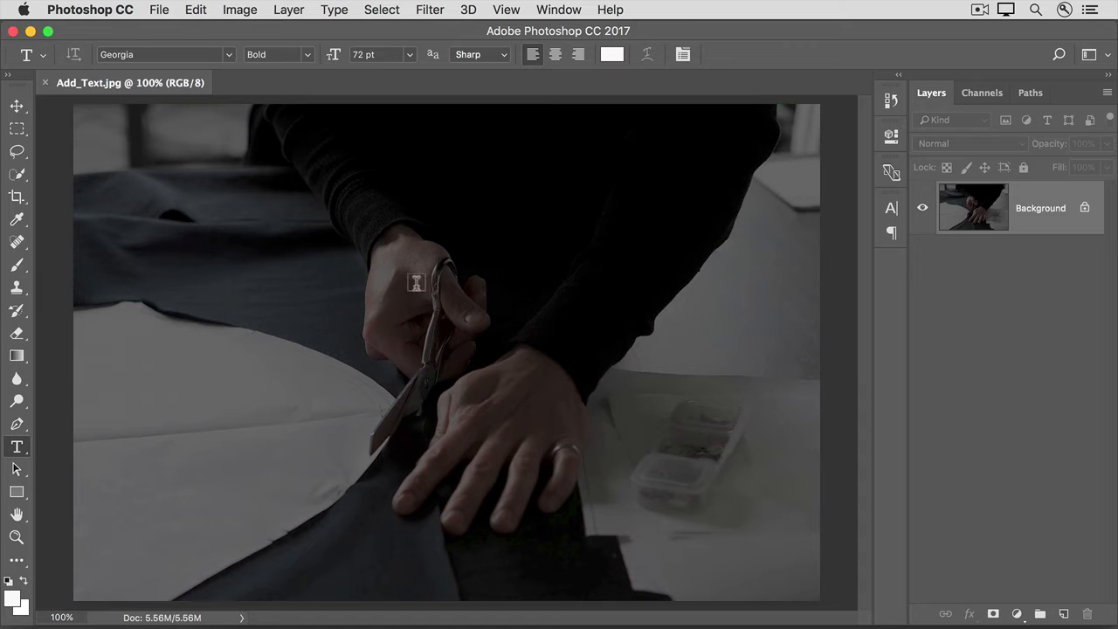
Add the heading text LANEKA'S over the hands in the photo and move it slightly down and to the right.
click(367, 273)
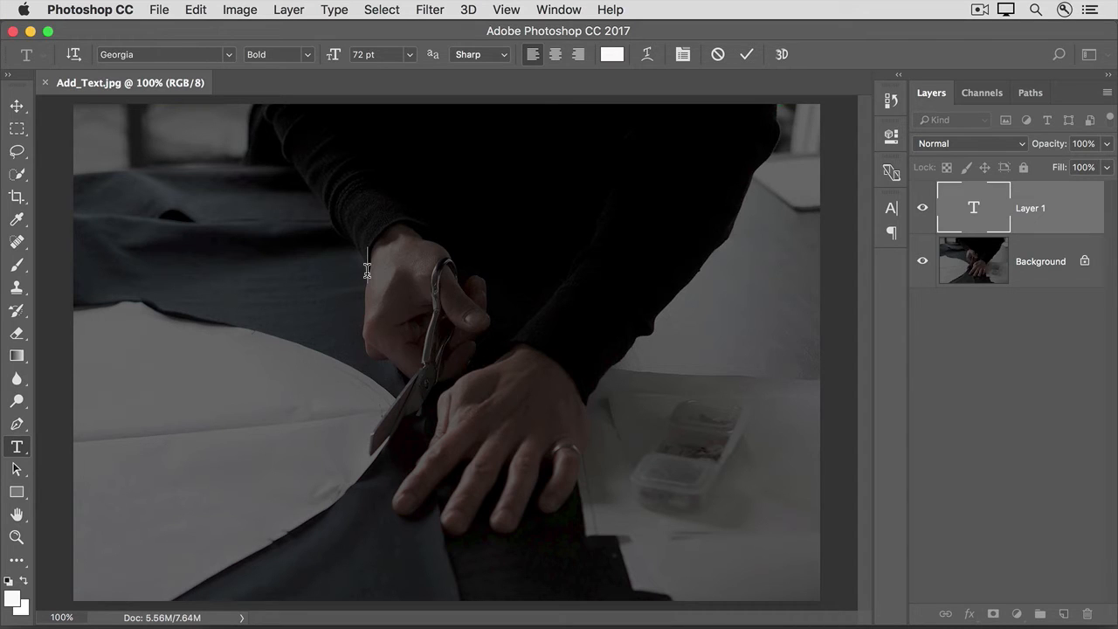
text(LANE)
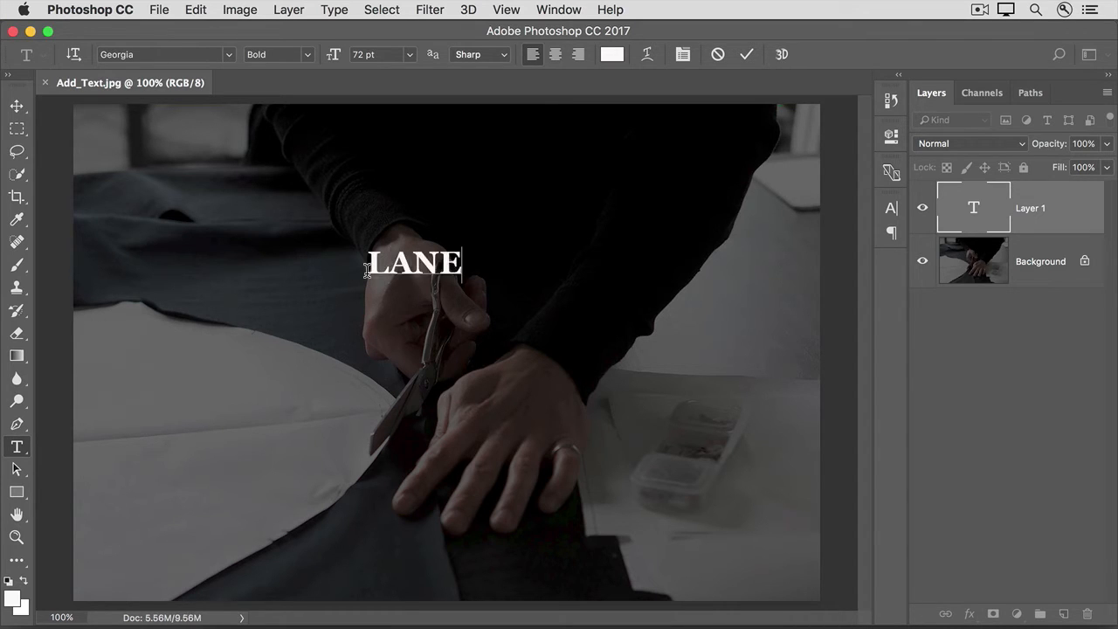
text(KA'S)
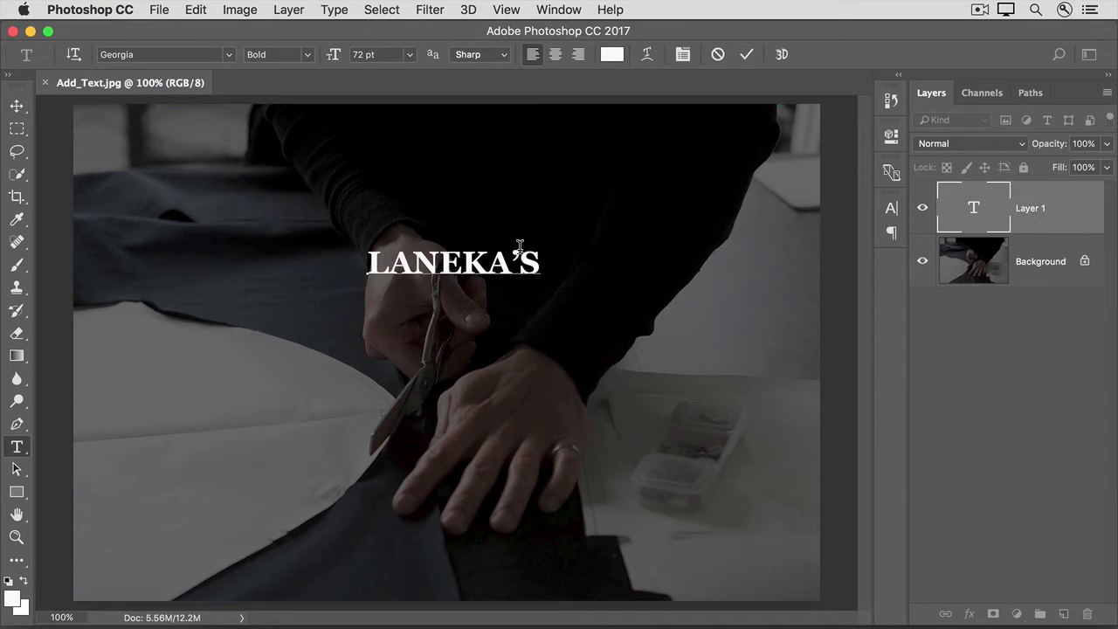
click(745, 56)
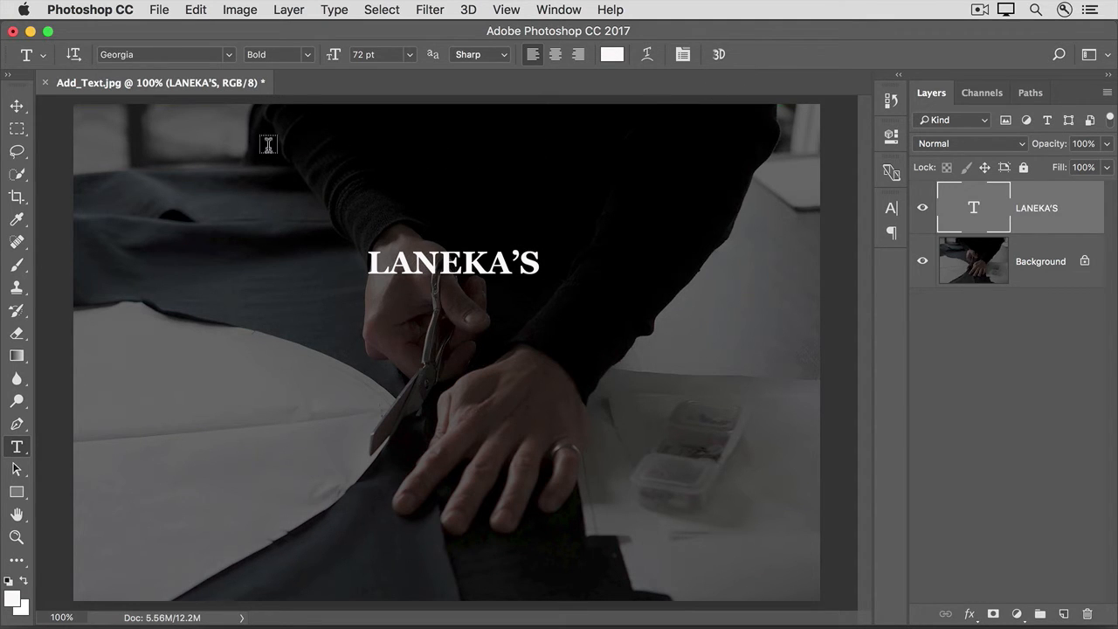
click(18, 107)
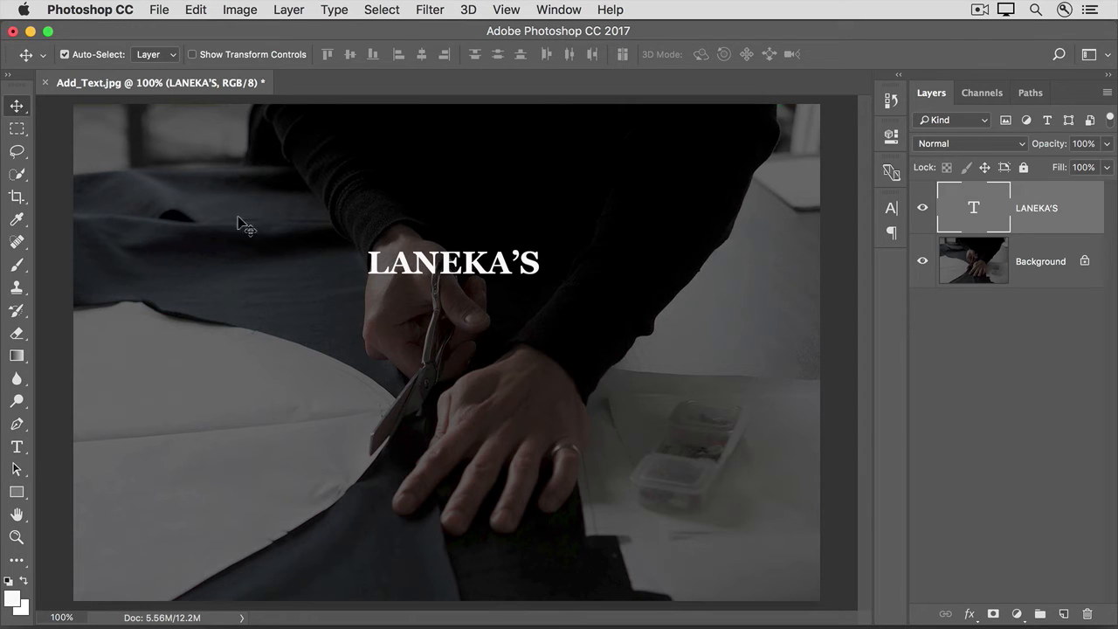
drag(386, 267, 413, 306)
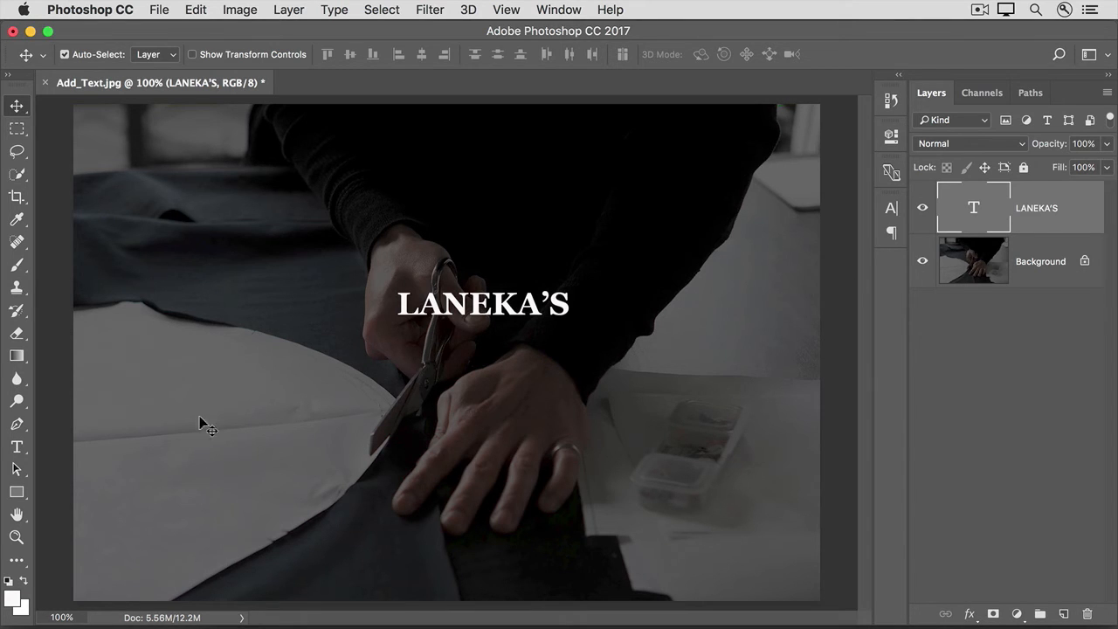
Start a separate text layer just below the LANEKA'S heading and set its font to Arial Regular at 36 pt.
click(16, 448)
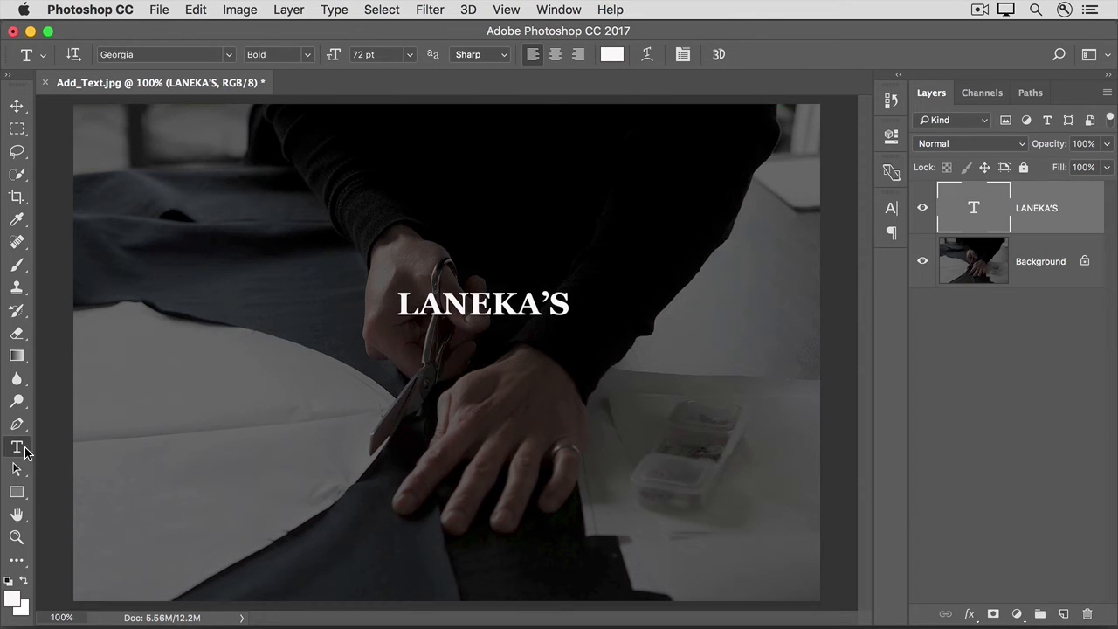
click(410, 348)
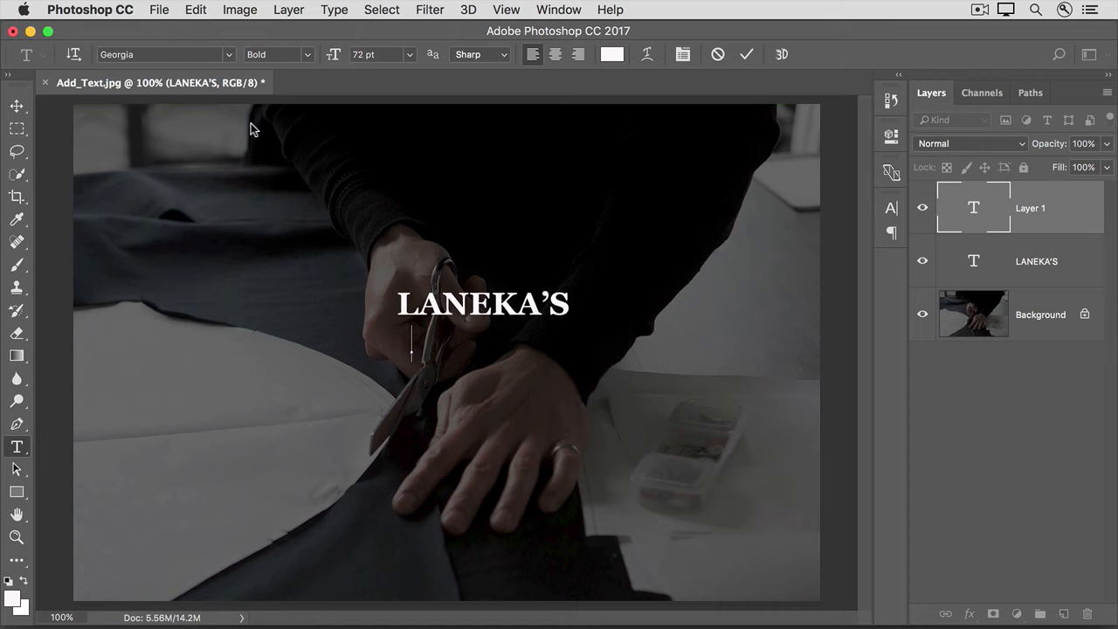
click(162, 52)
text(Arial)
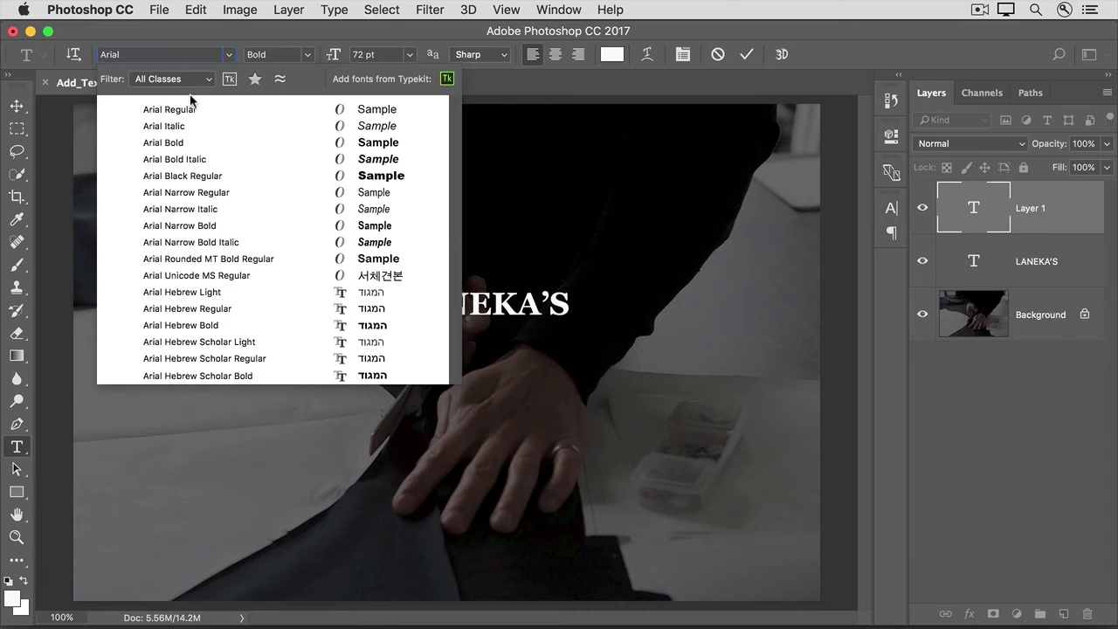
click(189, 108)
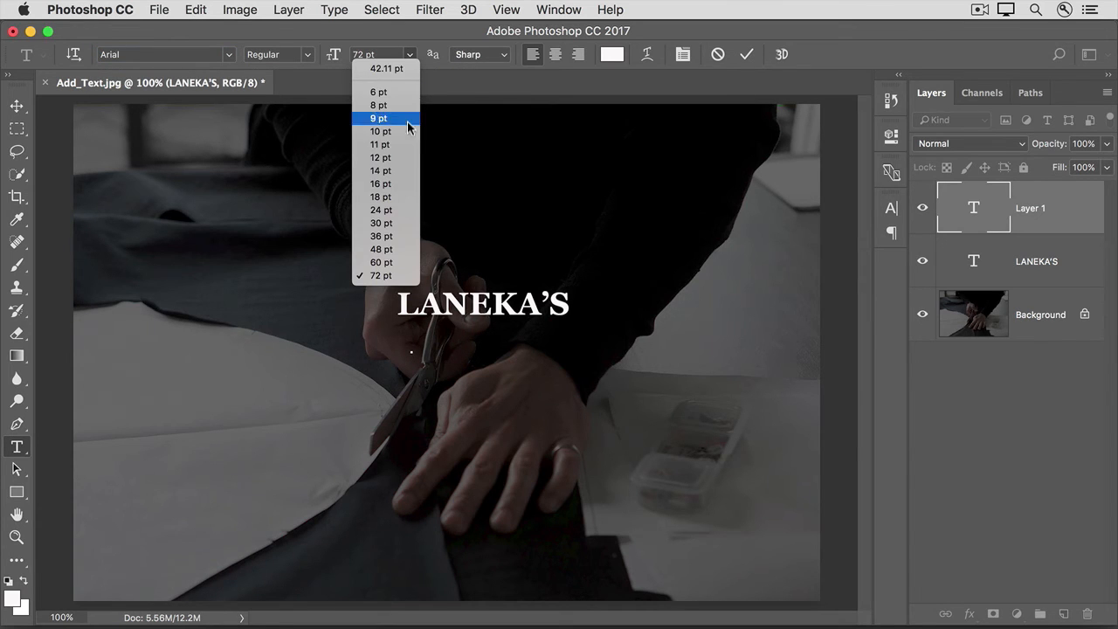
click(398, 237)
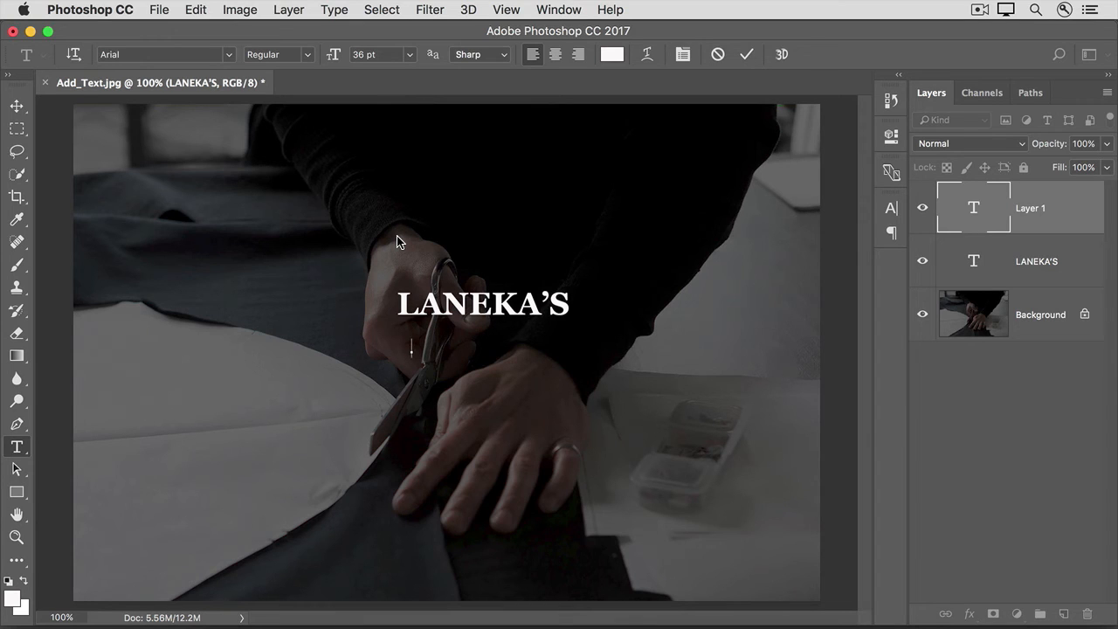
Enter the text CUSTOM CLOTHING with SINCE 1964 on a second line and commit it.
text(CUSTOM)
text( CLO)
key(BackSpace)
text(LOTH)
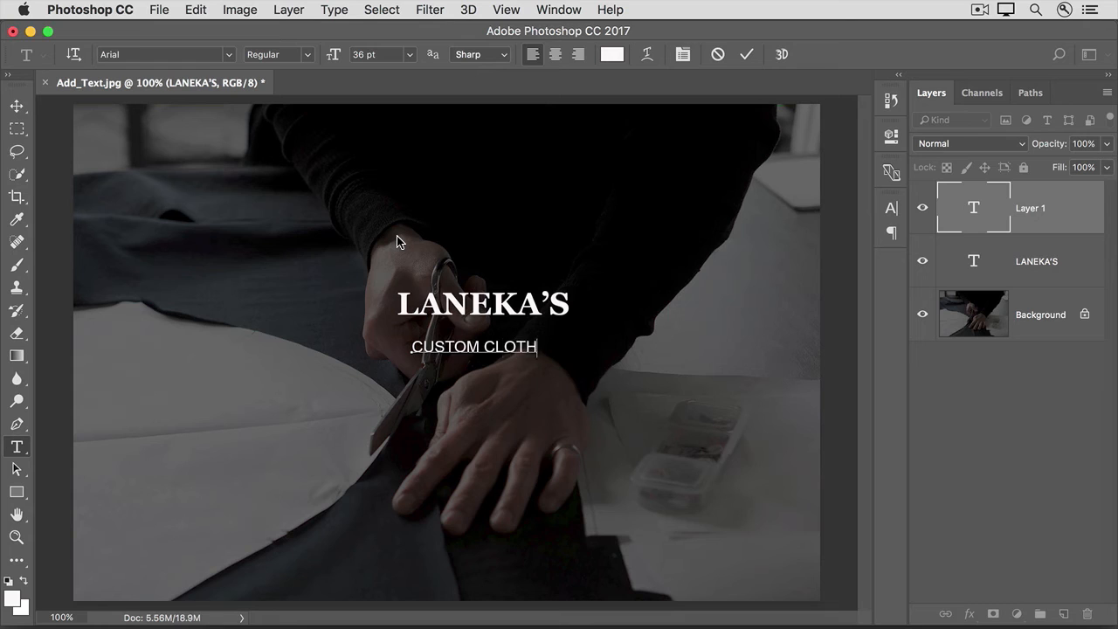
text(ING)
key(Return)
text(SINCE 1964)
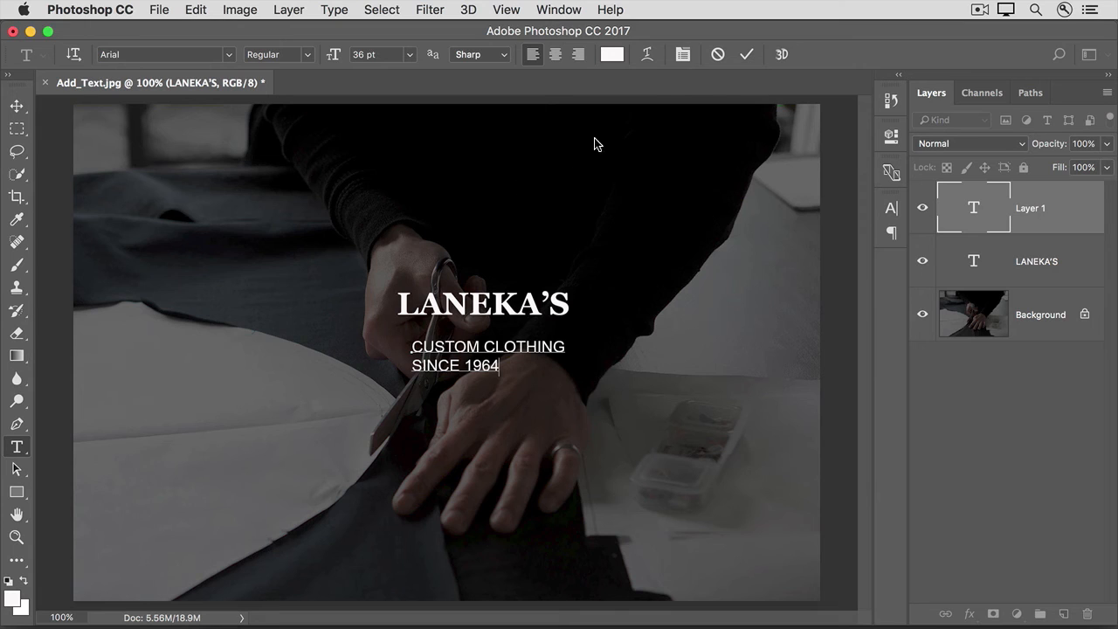
click(748, 55)
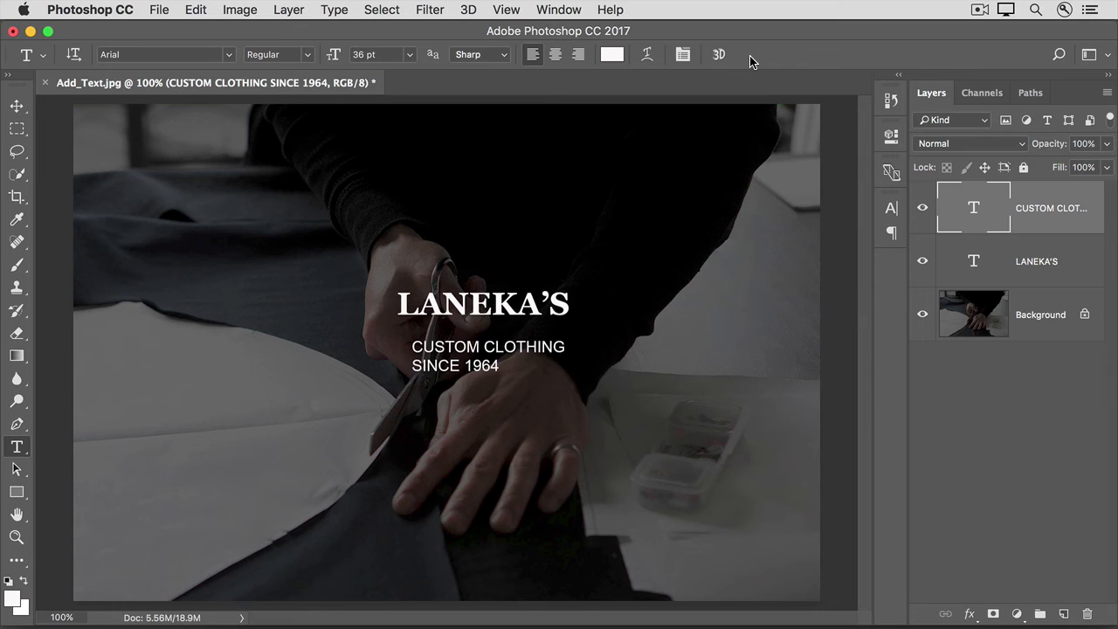
Center-align the two-line CUSTOM CLOTHING text and move it beneath the LANEKA'S heading.
click(557, 57)
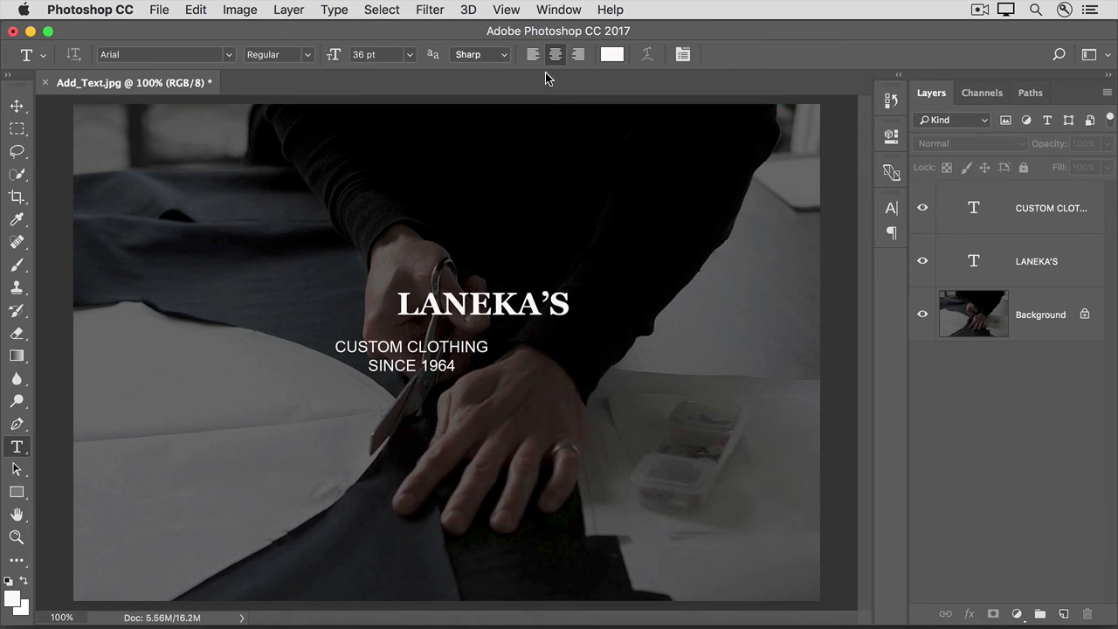
click(16, 105)
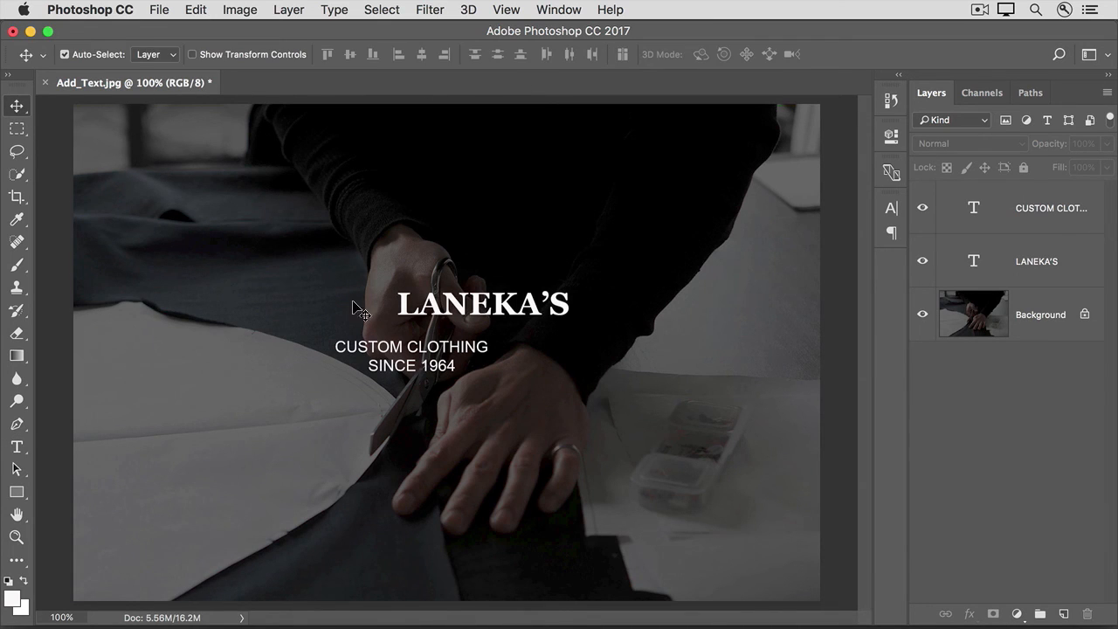
drag(400, 348, 463, 351)
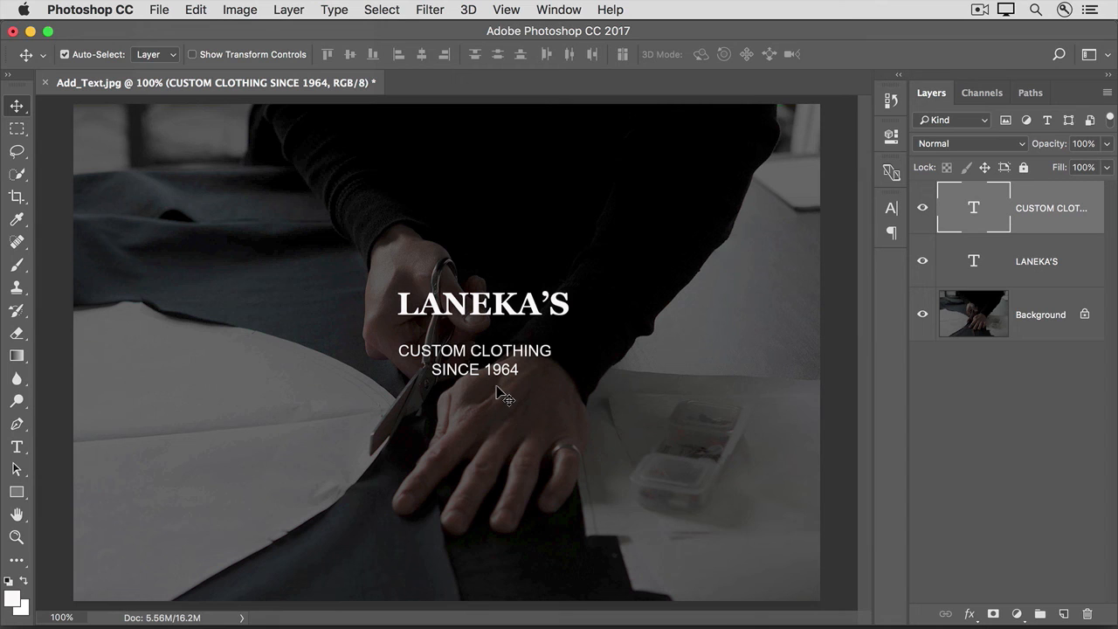
Open the Save As dialog for the layered document.
click(159, 12)
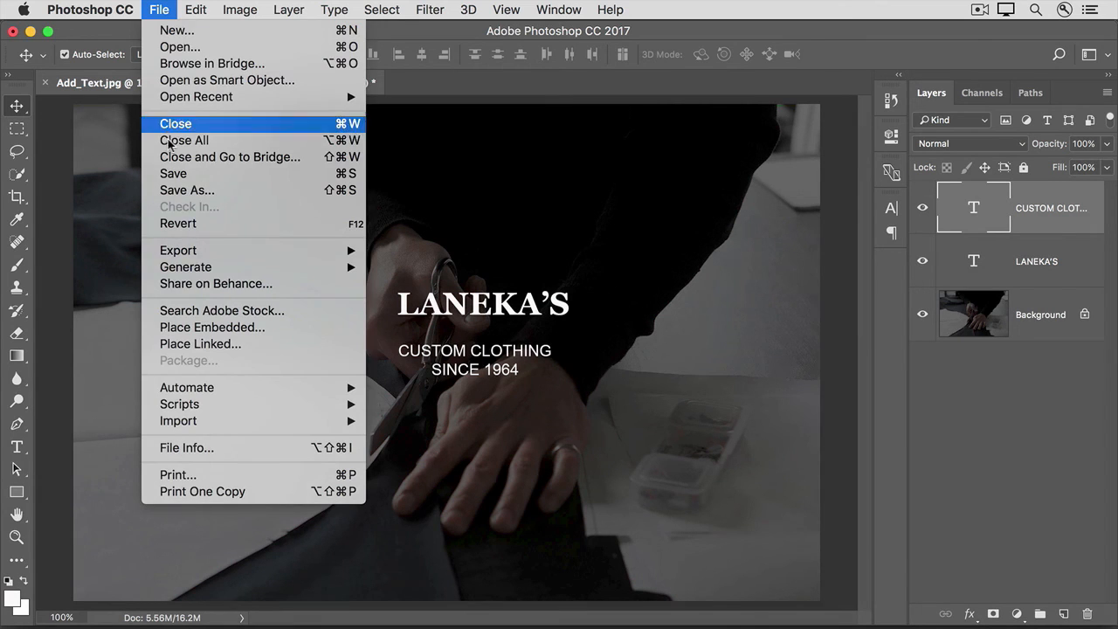
click(177, 191)
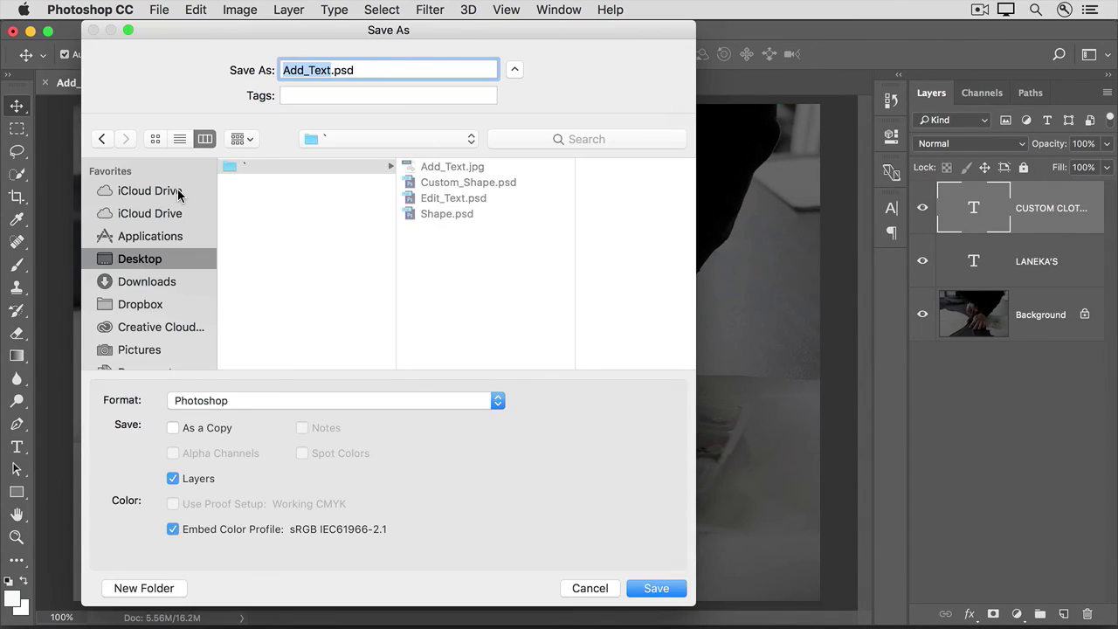